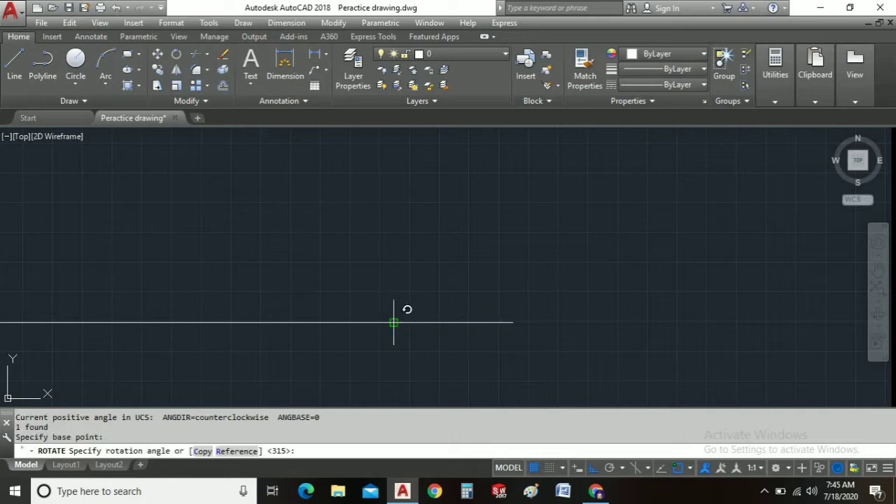
Rotate the short segment by 45° about the endpoint it shares with the long horizontal line
{"action": "type", "text": "45"}
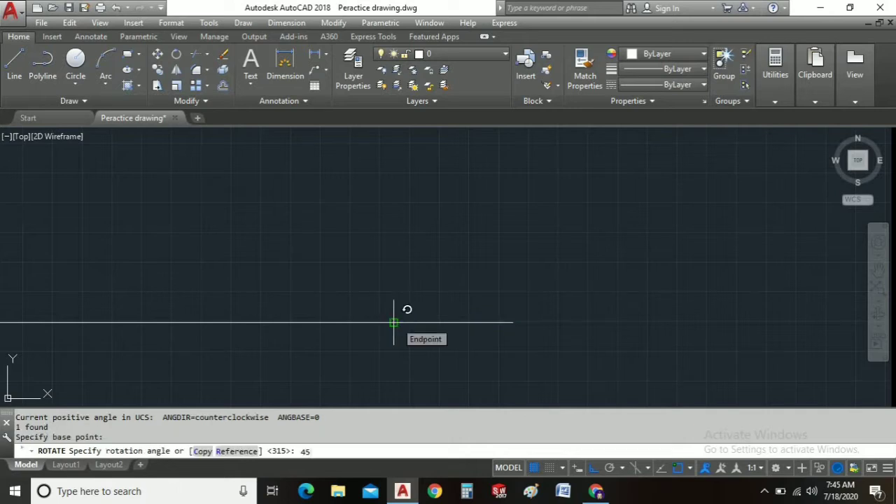
{"action": "key", "text": "Return"}
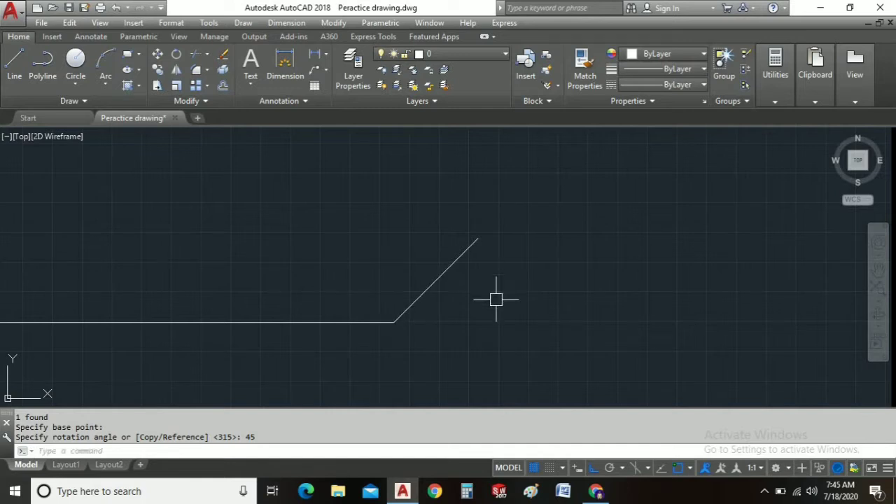
Draw a 200-unit horizontal line in the empty area to the right of the rotated segment
{"action": "scroll", "coordinate": [496, 299], "scroll_direction": "down", "scroll_amount": 1}
{"action": "middle_click_drag", "start_coordinate": [496, 299], "coordinate": [256, 306]}
{"action": "scroll", "coordinate": [257, 306], "scroll_direction": "down", "scroll_amount": 1}
{"action": "scroll", "coordinate": [307, 310], "scroll_direction": "up", "scroll_amount": 1}
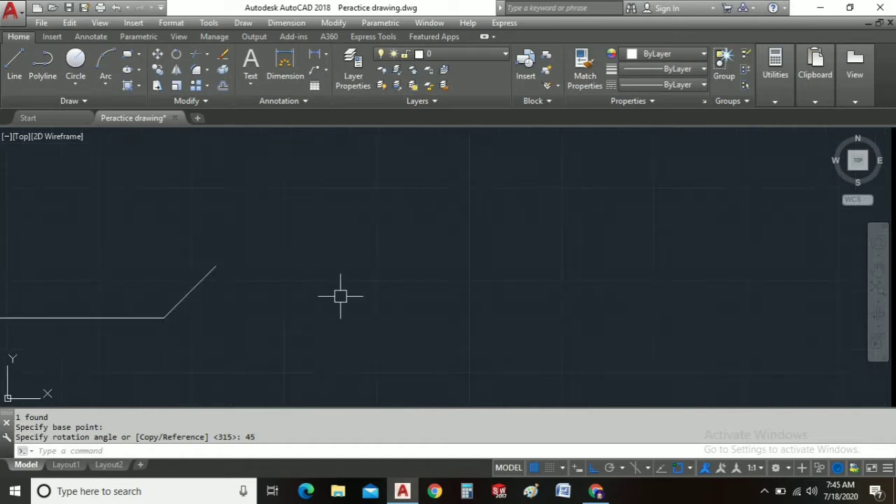
{"action": "middle_click_drag", "start_coordinate": [340, 296], "coordinate": [296, 301]}
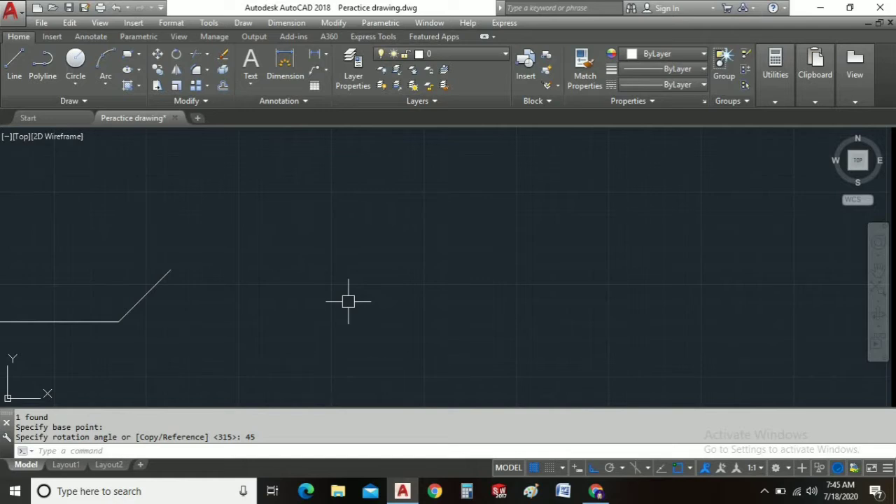
{"action": "type", "text": "l"}
{"action": "key", "text": "Return"}
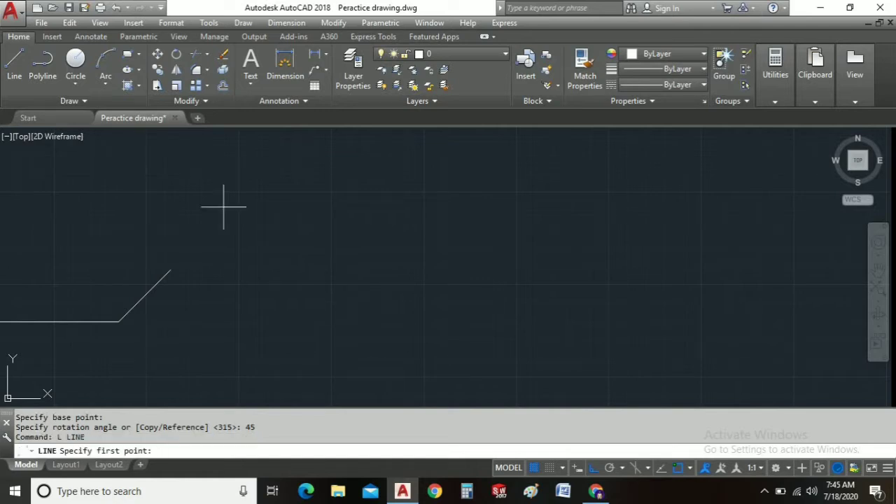
{"action": "left_click", "coordinate": [375, 335]}
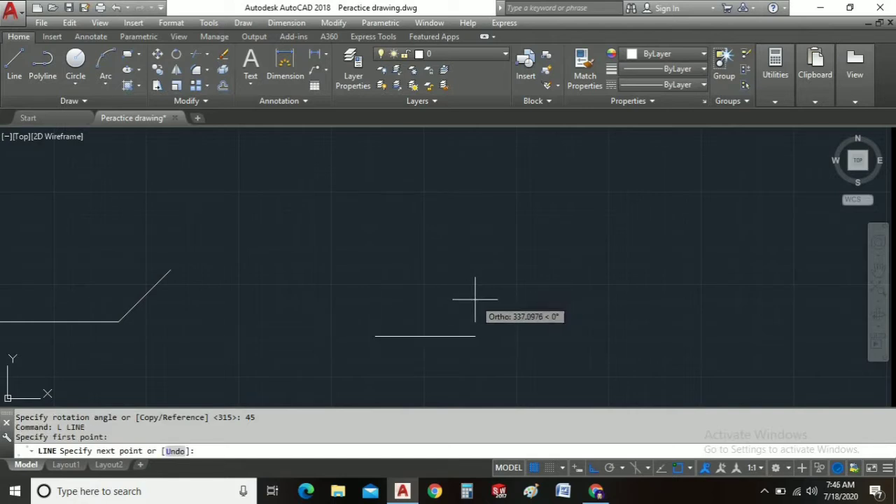
{"action": "type", "text": "200"}
{"action": "key", "text": "Return"}
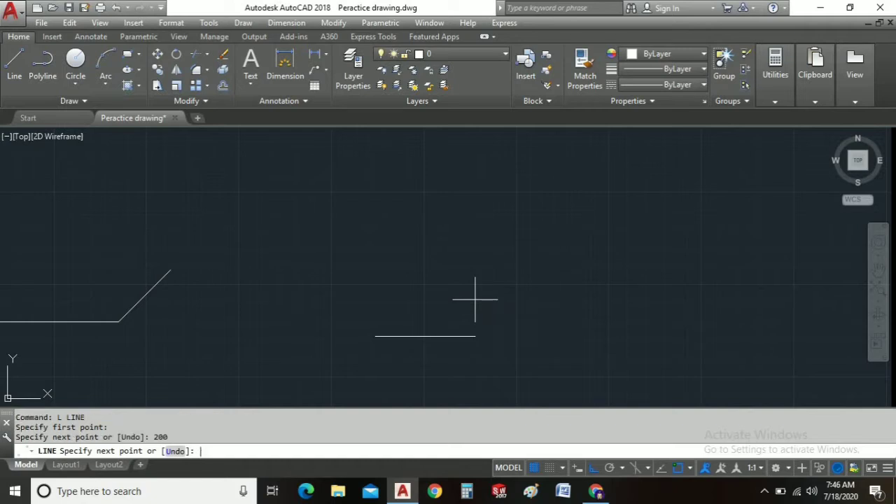
{"action": "scroll", "coordinate": [396, 305], "scroll_direction": "up", "scroll_amount": 3}
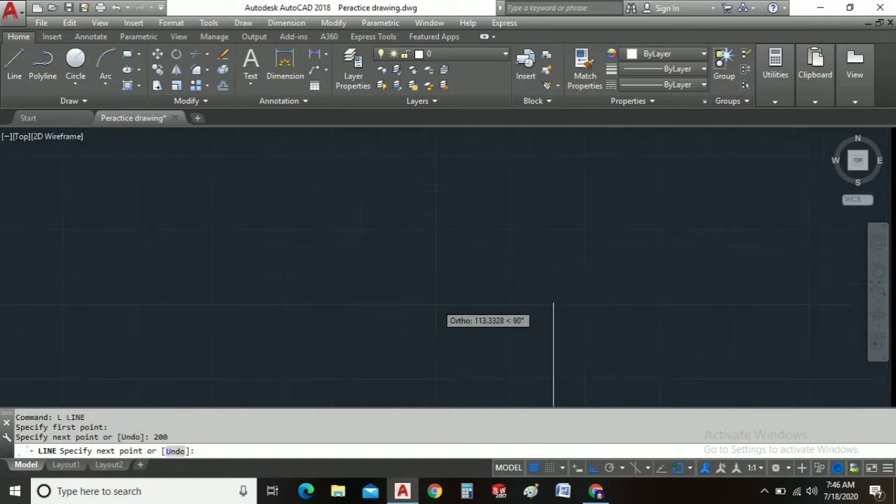
{"action": "scroll", "coordinate": [431, 301], "scroll_direction": "down", "scroll_amount": 2}
{"action": "middle_click_drag", "start_coordinate": [427, 288], "coordinate": [377, 189]}
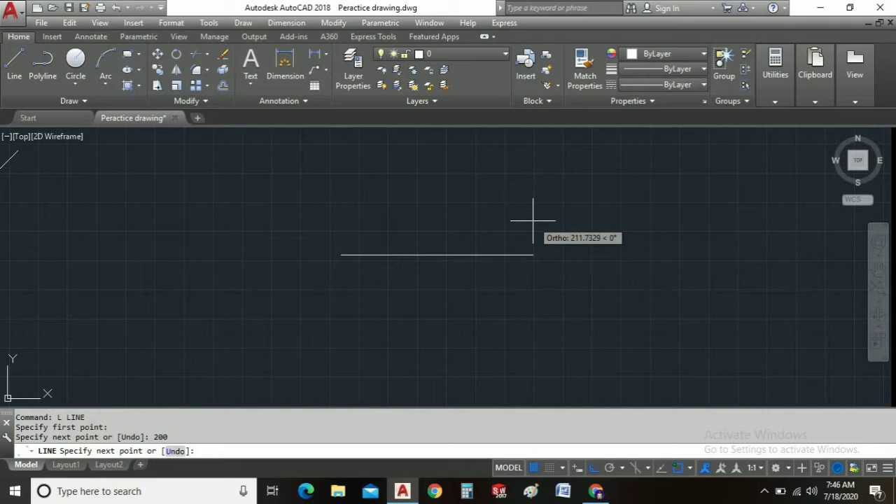
{"action": "type", "text": "@150<"}
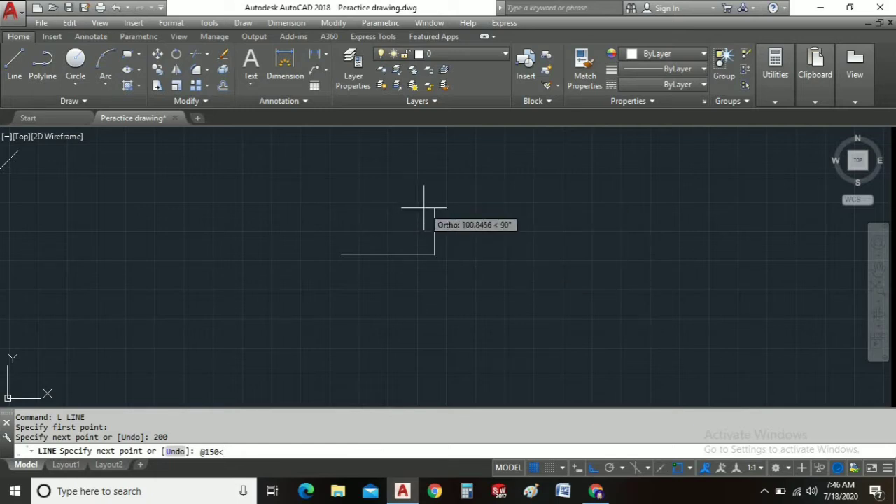
{"action": "type", "text": "45"}
{"action": "key", "text": "Return"}
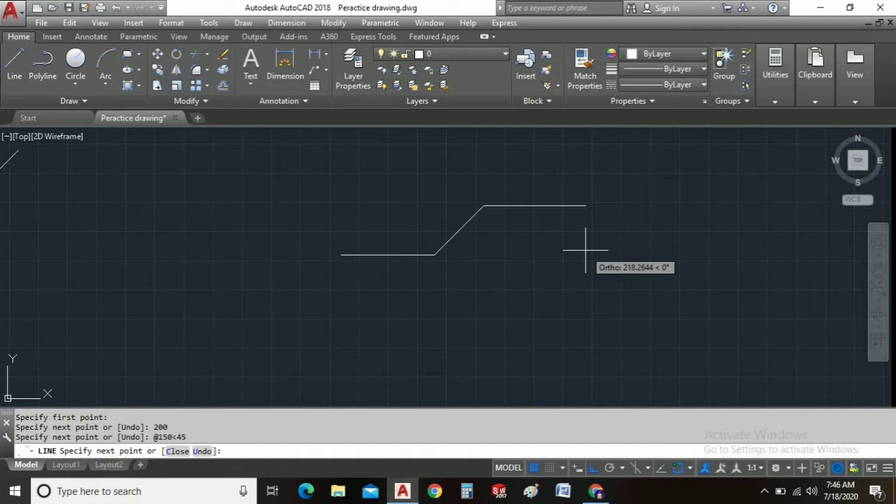
{"action": "type", "text": "@200<-45"}
{"action": "key", "text": "Return"}
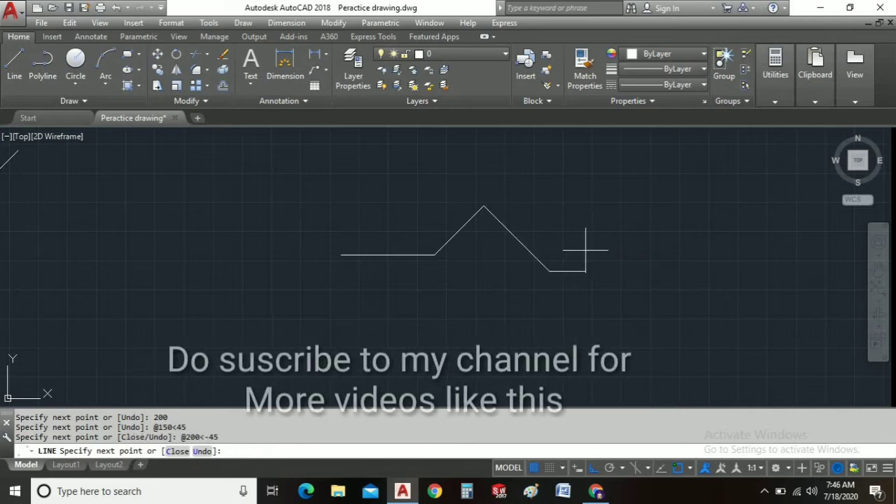
{"action": "right_click", "coordinate": [604, 217]}
{"action": "left_click", "coordinate": [634, 225]}
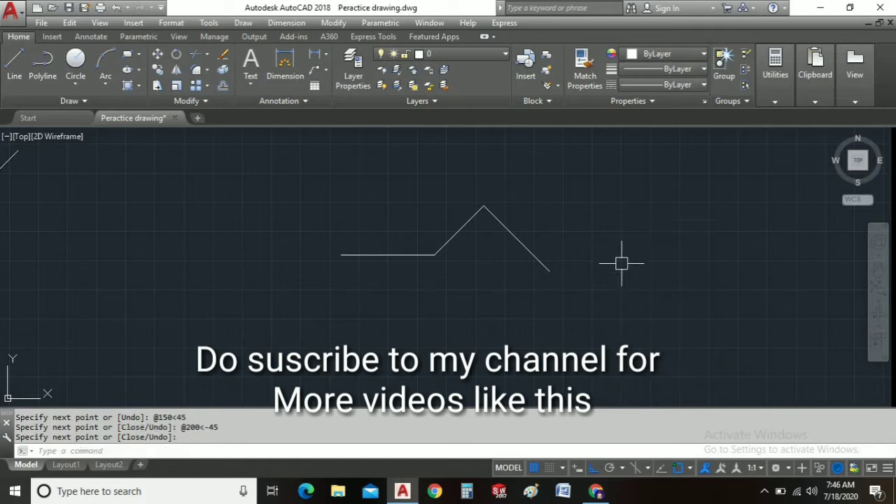
Draw a single freehand horizontal line to the right of the zigzag shape
{"action": "scroll", "coordinate": [442, 298], "scroll_direction": "down", "scroll_amount": 2}
{"action": "type", "text": "L"}
{"action": "key", "text": "Return"}
{"action": "left_click", "coordinate": [496, 272]}
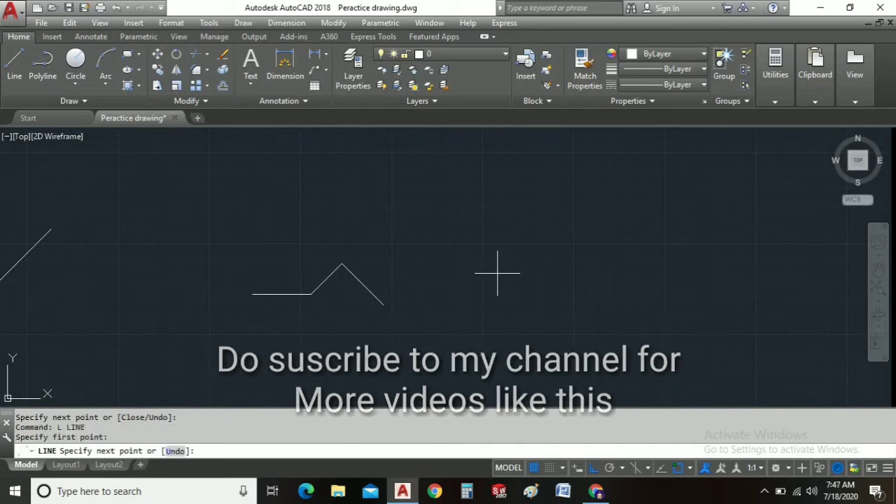
{"action": "left_click", "coordinate": [624, 272]}
{"action": "right_click", "coordinate": [546, 292]}
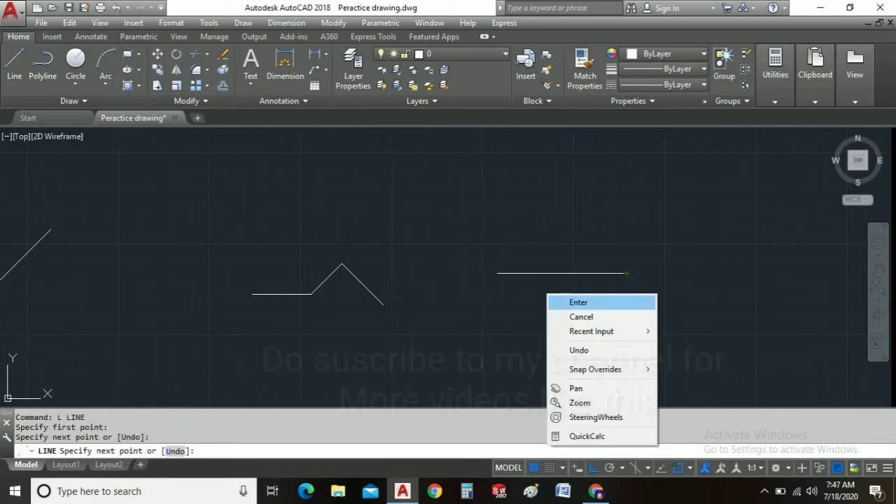
{"action": "left_click", "coordinate": [563, 301]}
Begin a line at the left endpoint of the new horizontal line and turn Ortho mode off
{"action": "type", "text": "L"}
{"action": "key", "text": "Return"}
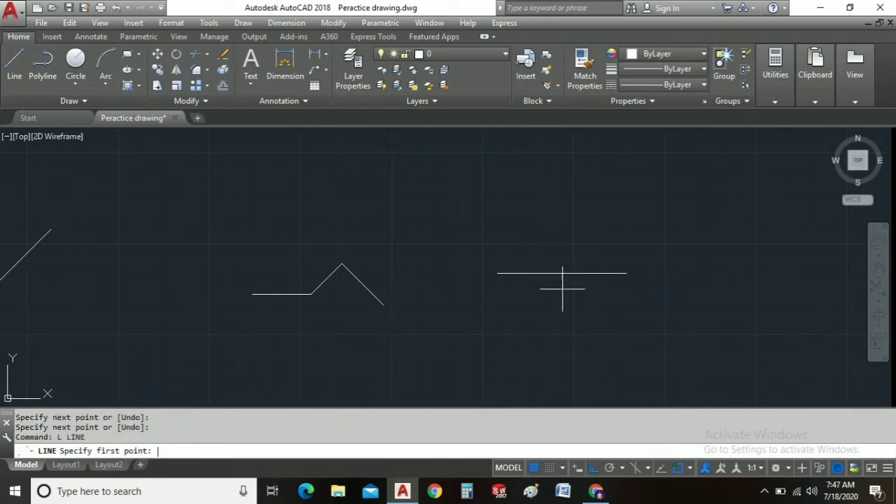
{"action": "left_click", "coordinate": [497, 273]}
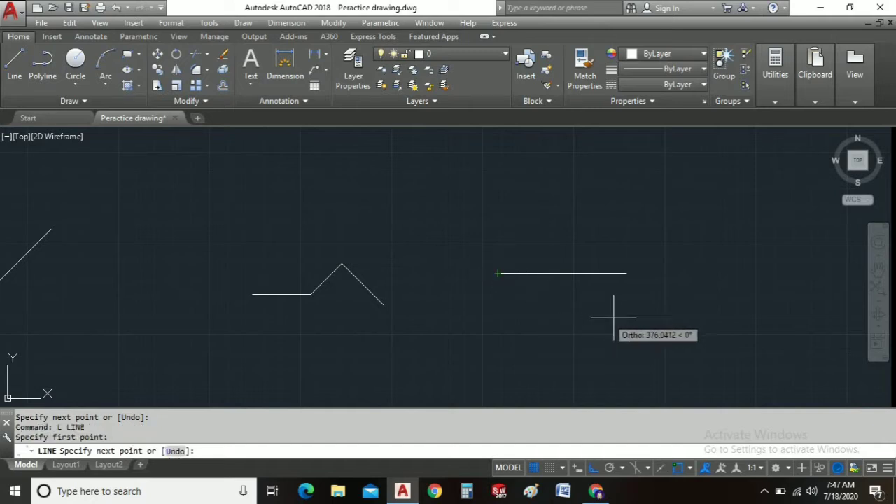
{"action": "left_click", "coordinate": [593, 467]}
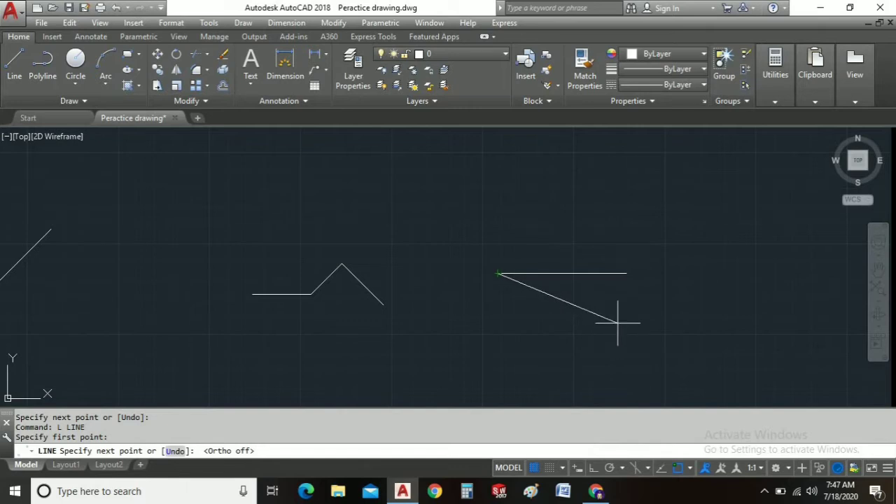
{"action": "type", "text": "@"}
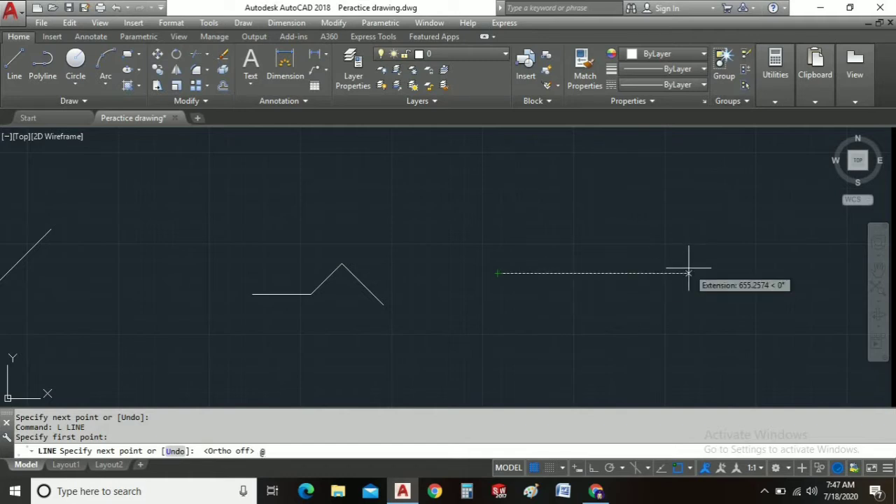
{"action": "type", "text": "250<30"}
{"action": "key", "text": "Return"}
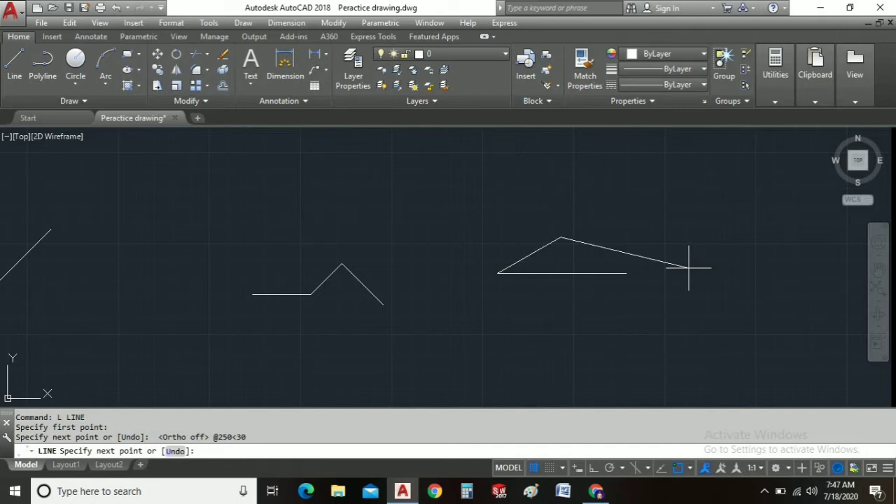
{"action": "left_click", "coordinate": [178, 451]}
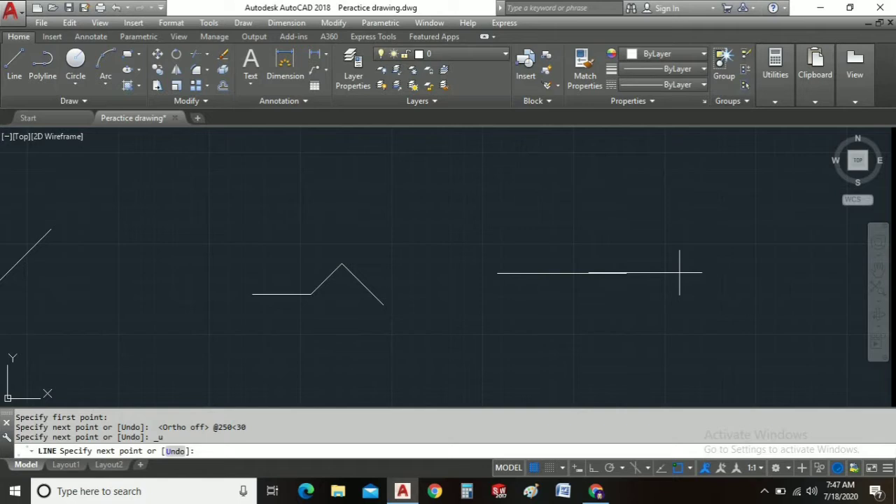
{"action": "type", "text": "@300<3"}
{"action": "key", "text": "BackSpace"}
{"action": "type", "text": "-30"}
{"action": "key", "text": "Return"}
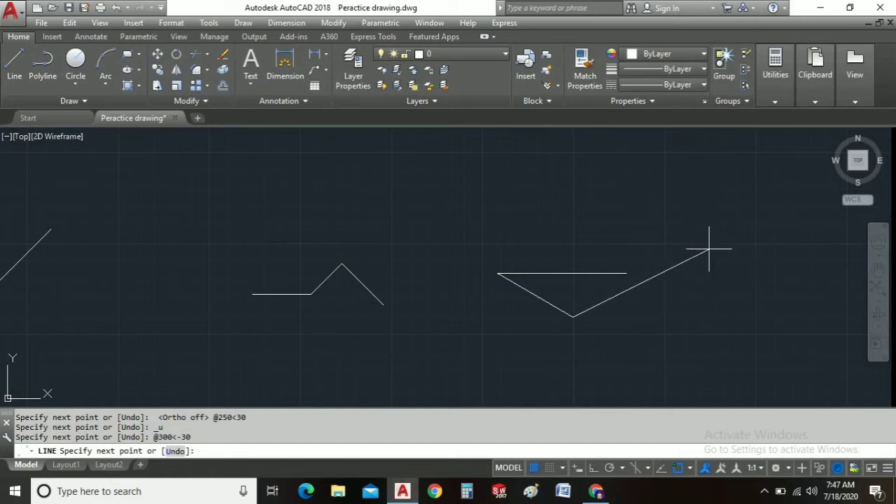
{"action": "type", "text": "@100<30"}
{"action": "key", "text": "Return"}
{"action": "right_click", "coordinate": [695, 305]}
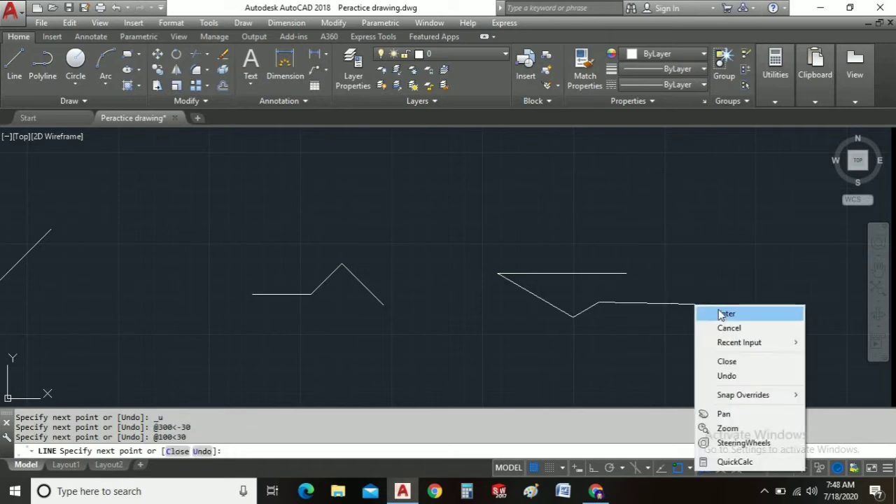
{"action": "left_click", "coordinate": [724, 314]}
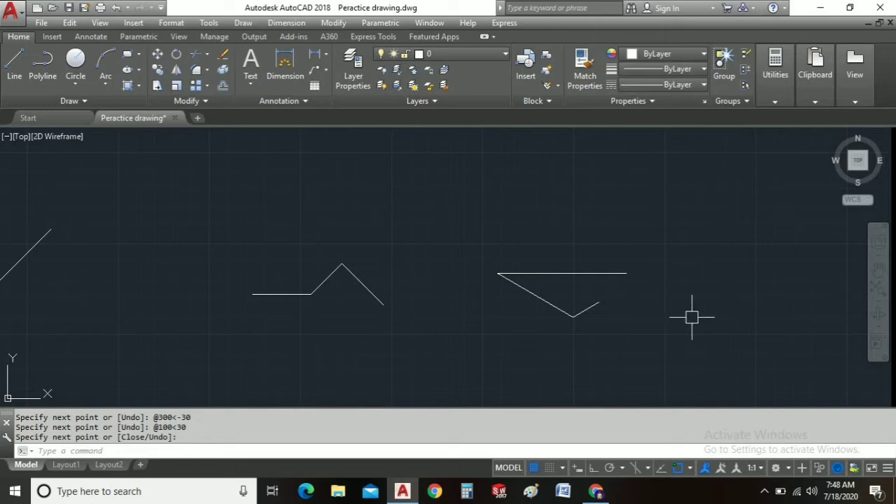
{"action": "mouse_move", "coordinate": [703, 318]}
{"action": "middle_mouse_down"}
{"action": "mouse_move", "coordinate": [702, 326]}
{"action": "mouse_move", "coordinate": [592, 340]}
{"action": "middle_mouse_up"}
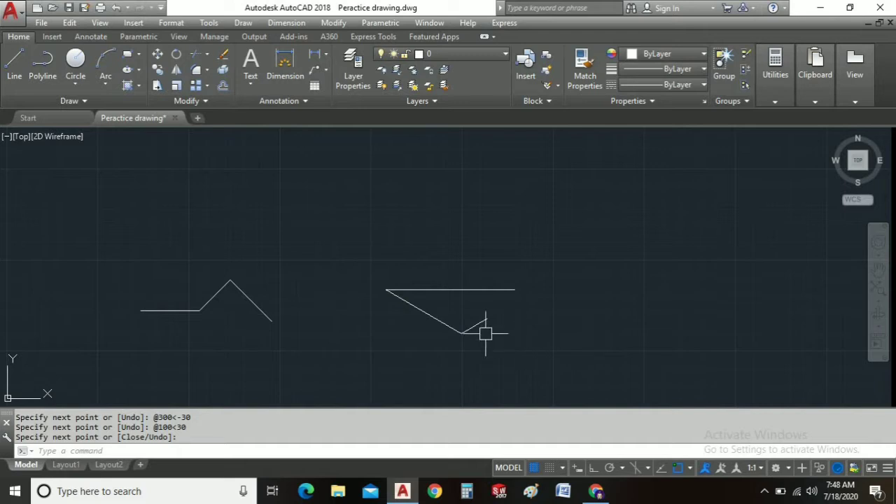
{"action": "mouse_move", "coordinate": [484, 336]}
{"action": "middle_mouse_down"}
{"action": "mouse_move", "coordinate": [504, 316]}
{"action": "mouse_move", "coordinate": [602, 286]}
{"action": "middle_mouse_up"}
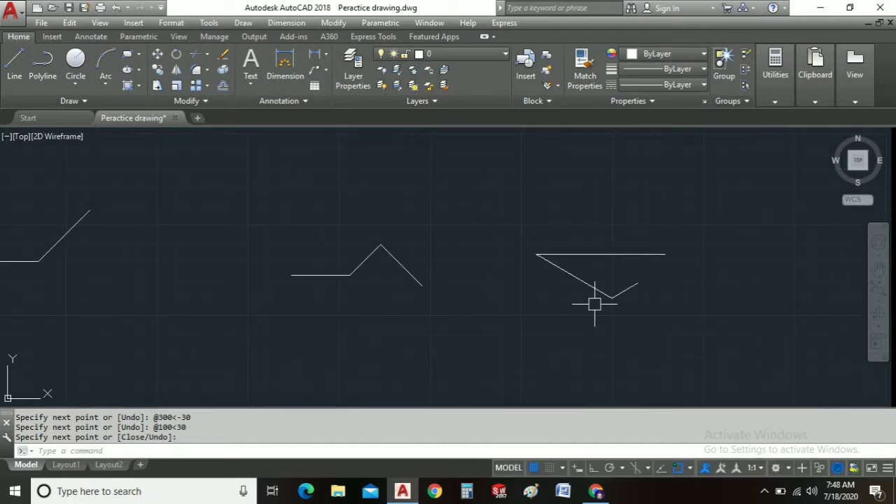
{"action": "middle_click_drag", "start_coordinate": [606, 314], "coordinate": [492, 301]}
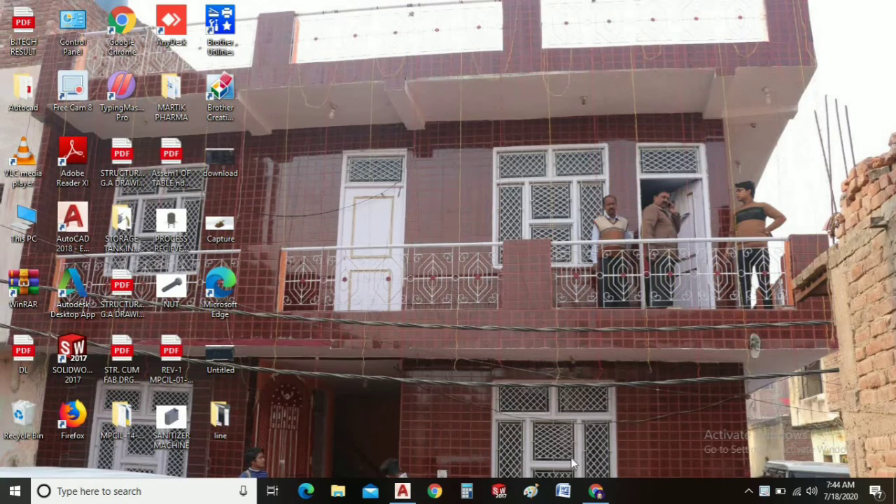
Switch to AutoCAD and draw a long horizontal line continued by a 250-unit collinear segment
{"action": "left_click", "coordinate": [410, 495]}
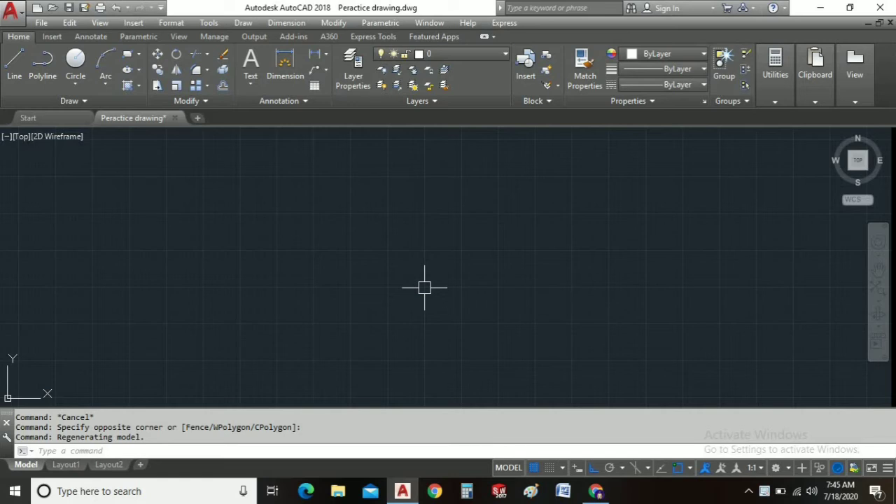
{"action": "type", "text": "l"}
{"action": "key", "text": "Return"}
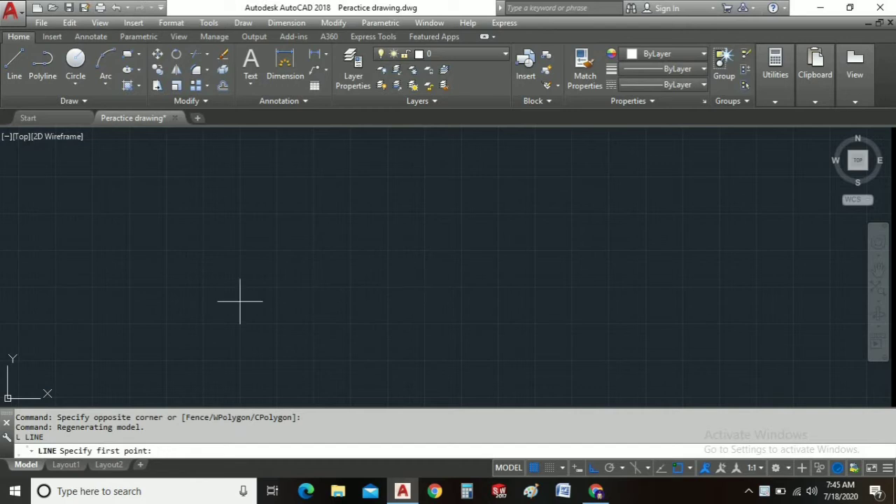
{"action": "left_click", "coordinate": [489, 302]}
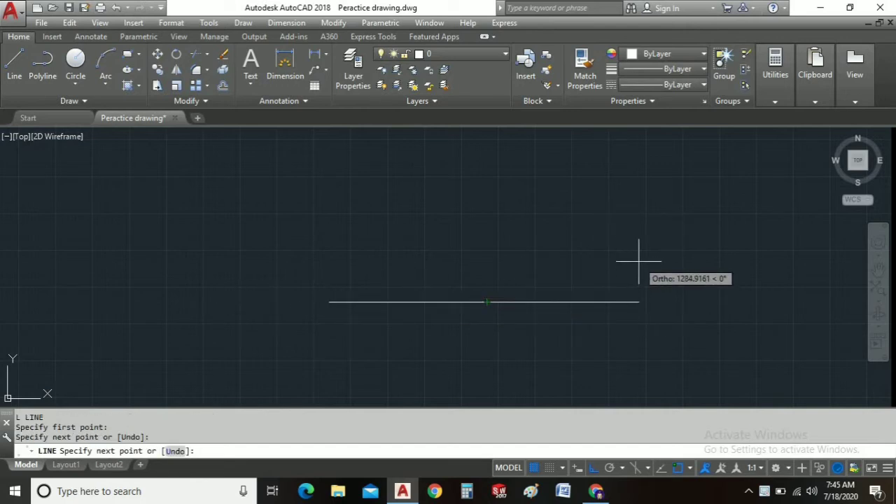
{"action": "type", "text": "250"}
{"action": "key", "text": "Return"}
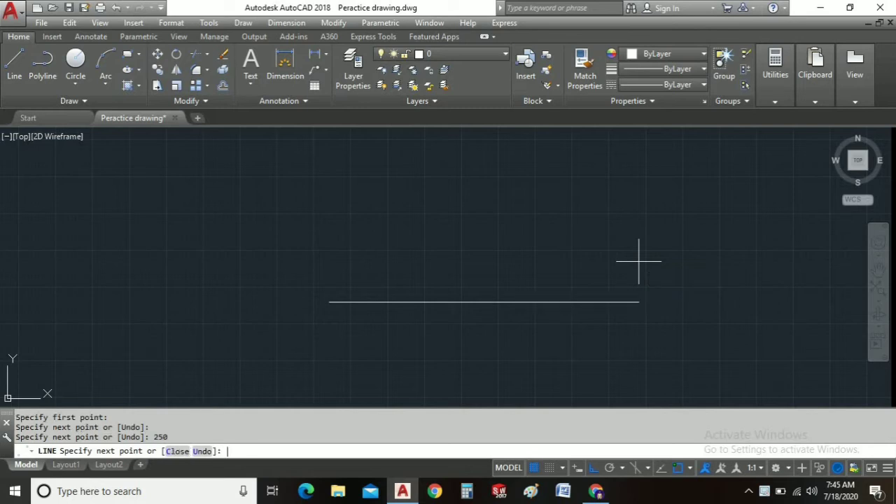
{"action": "right_click", "coordinate": [610, 235]}
{"action": "left_click", "coordinate": [641, 257]}
Rotate the 250-unit end segment by 45° about the point where it joins the long horizontal line
{"action": "left_click", "coordinate": [499, 297]}
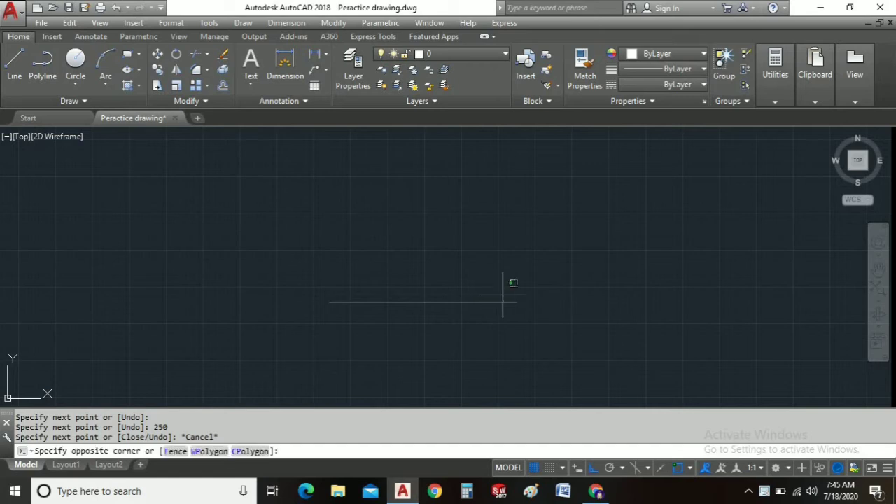
{"action": "left_click", "coordinate": [481, 318]}
{"action": "scroll", "coordinate": [530, 286], "scroll_direction": "up", "scroll_amount": 4}
{"action": "scroll", "coordinate": [519, 297], "scroll_direction": "up", "scroll_amount": 2}
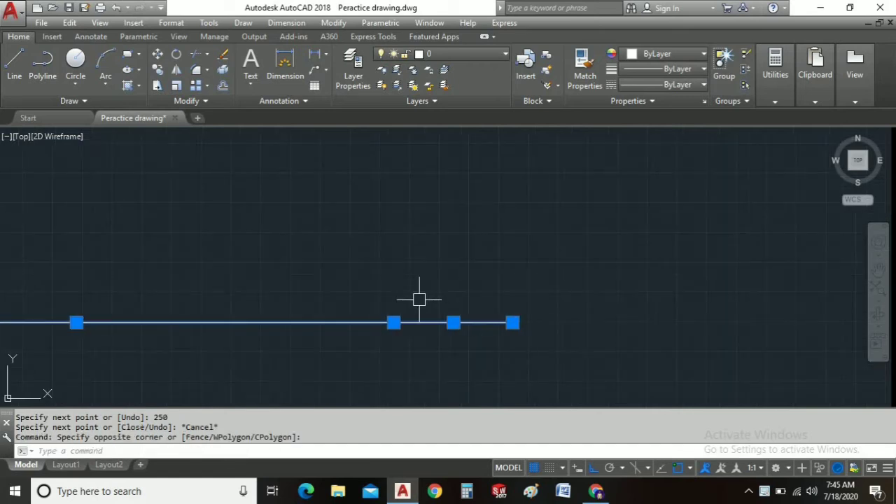
{"action": "left_click", "coordinate": [336, 301], "text": "shift"}
{"action": "left_click", "coordinate": [287, 380], "text": "shift"}
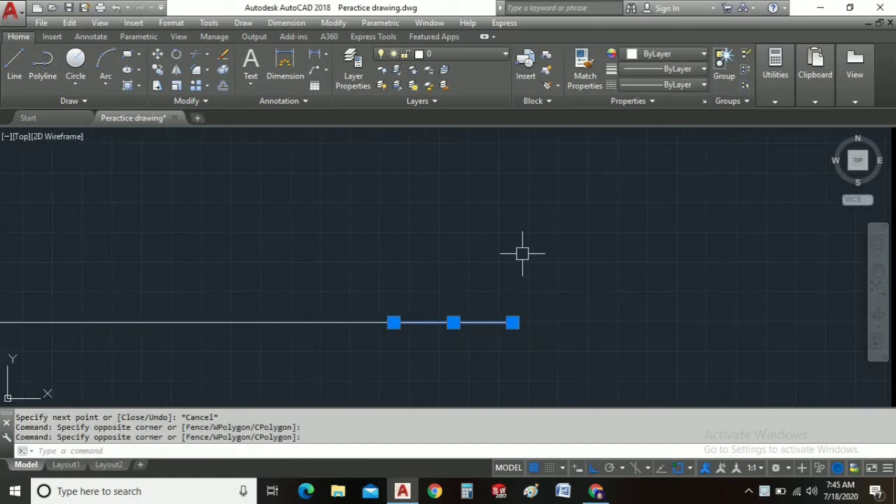
{"action": "type", "text": "R"}
{"action": "key", "text": "Return"}
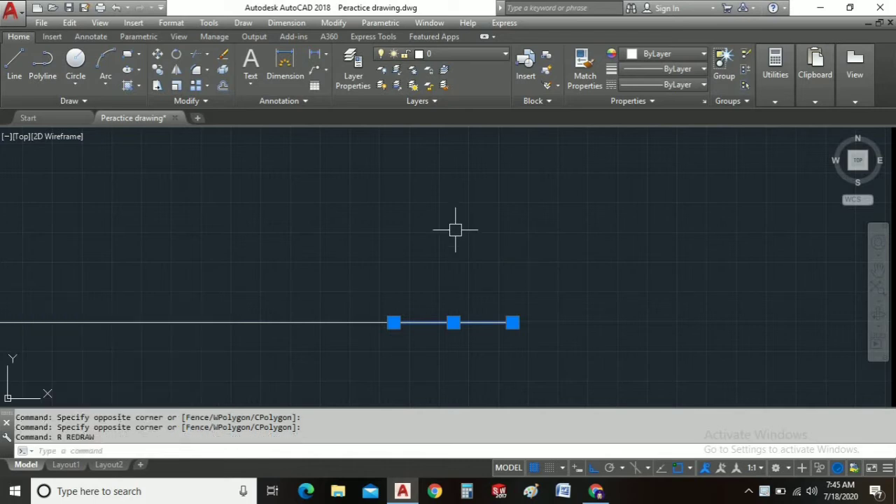
{"action": "type", "text": "RO"}
{"action": "key", "text": "Return"}
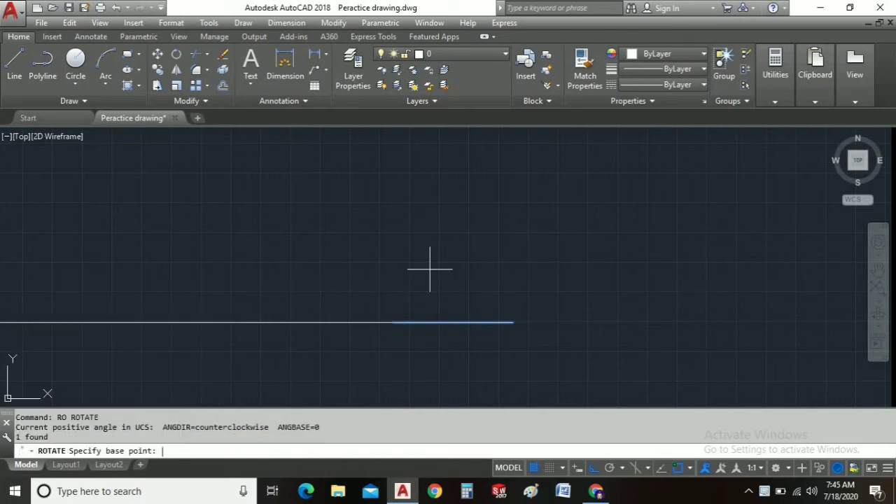
{"action": "left_click", "coordinate": [393, 323]}
{"action": "type", "text": "45"}
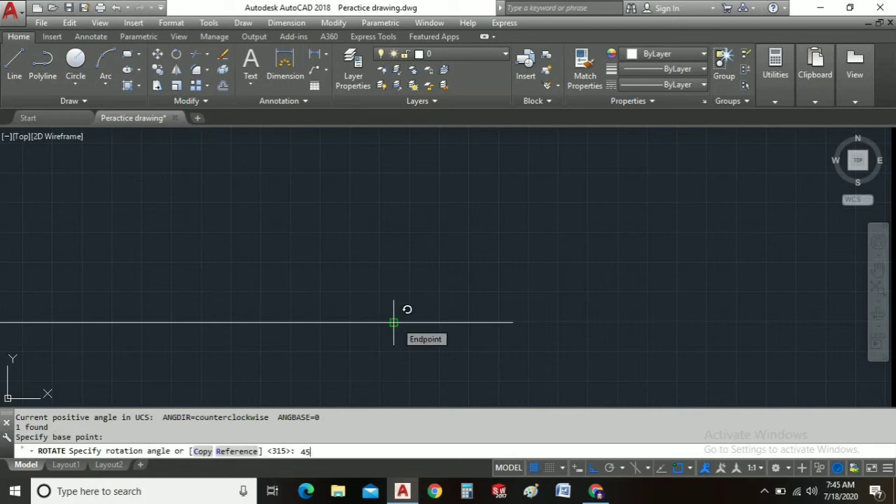
{"action": "key", "text": "Return"}
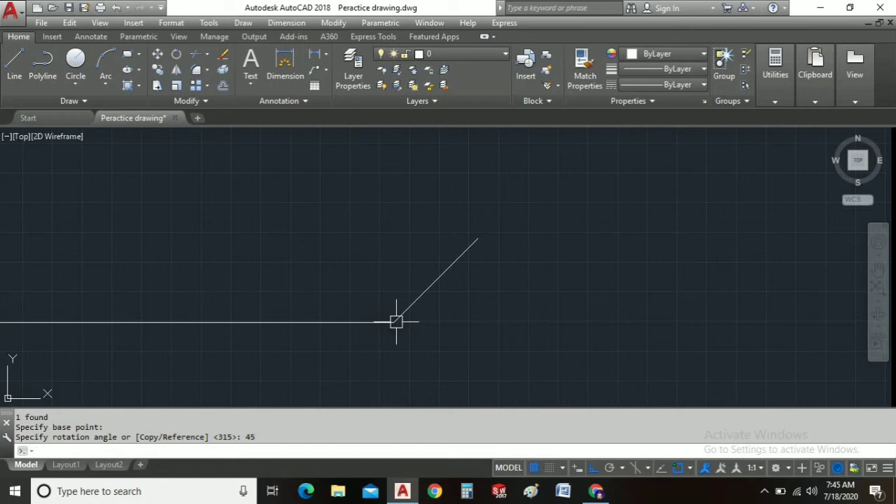
Draw a 200-unit horizontal line in the empty space to the right of the rotated segment
{"action": "middle_click_drag", "start_coordinate": [497, 301], "coordinate": [261, 306]}
{"action": "scroll", "coordinate": [499, 302], "scroll_direction": "down", "scroll_amount": 3}
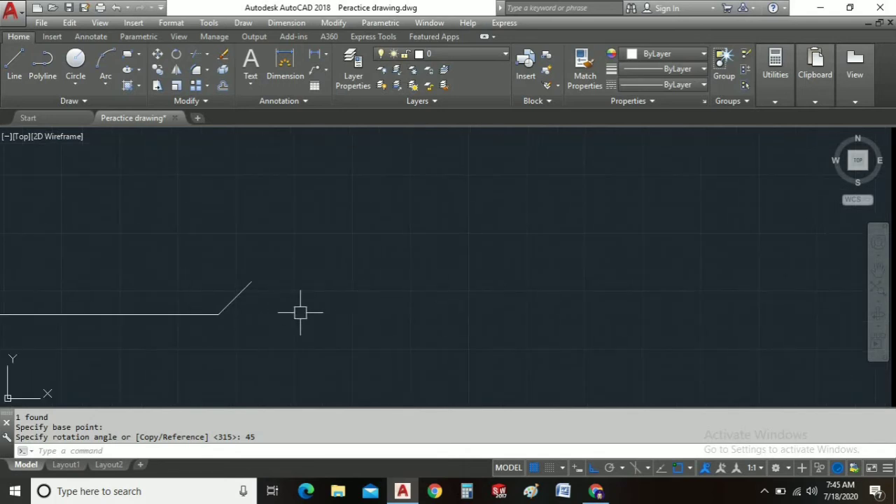
{"action": "scroll", "coordinate": [314, 308], "scroll_direction": "up", "scroll_amount": 2}
{"action": "middle_click_drag", "start_coordinate": [336, 297], "coordinate": [287, 301]}
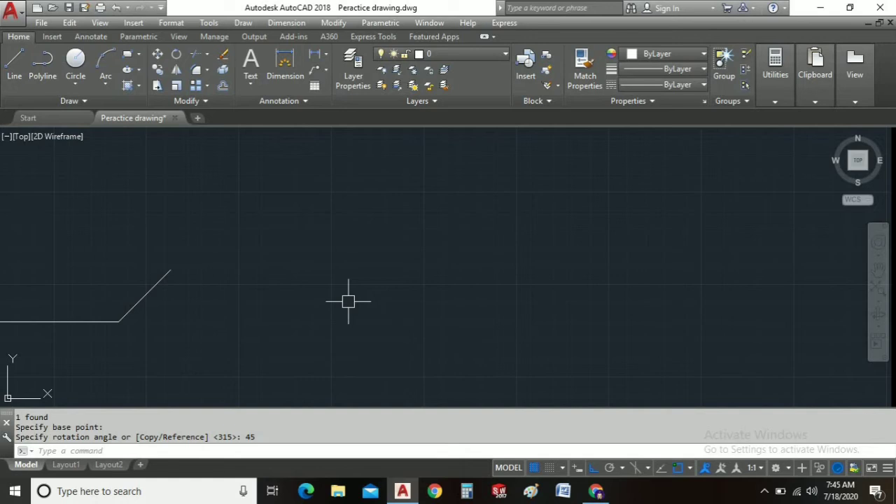
{"action": "type", "text": "L"}
{"action": "key", "text": "Return"}
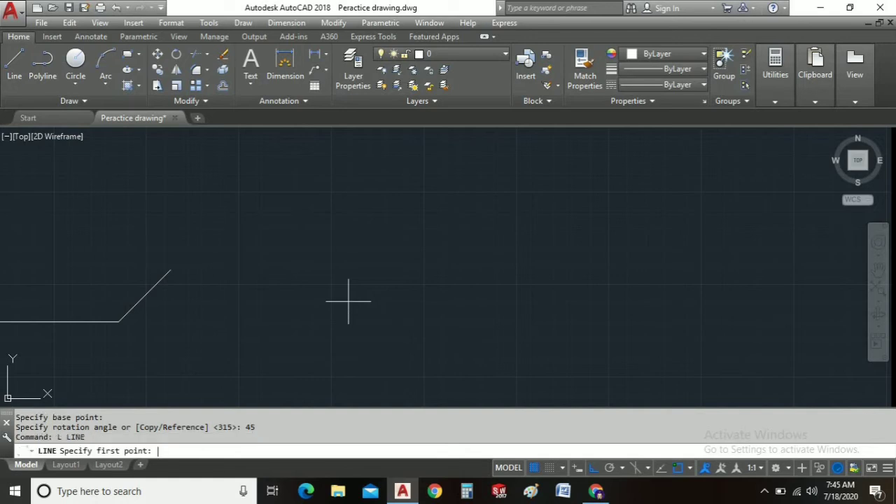
{"action": "left_click", "coordinate": [375, 336]}
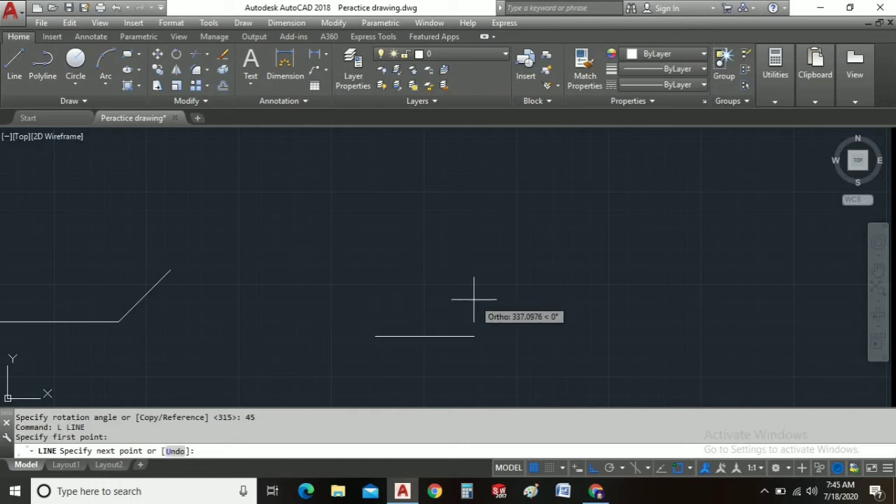
{"action": "type", "text": "200"}
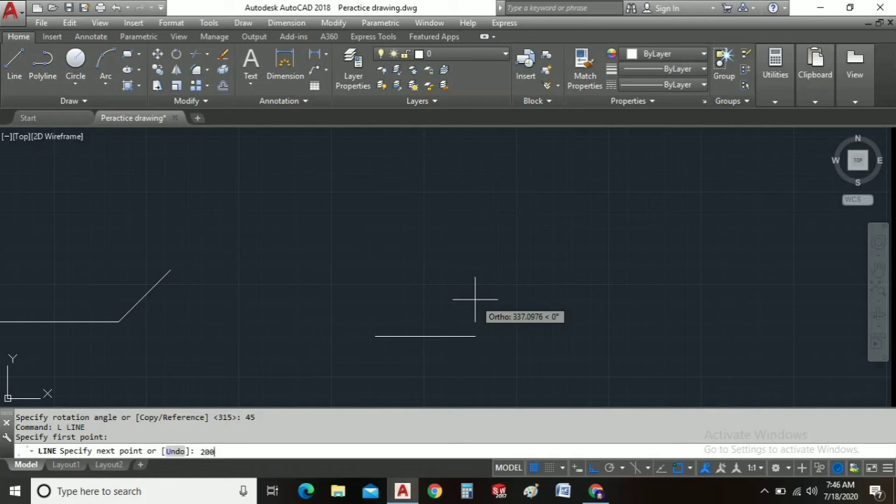
{"action": "key", "text": "Return"}
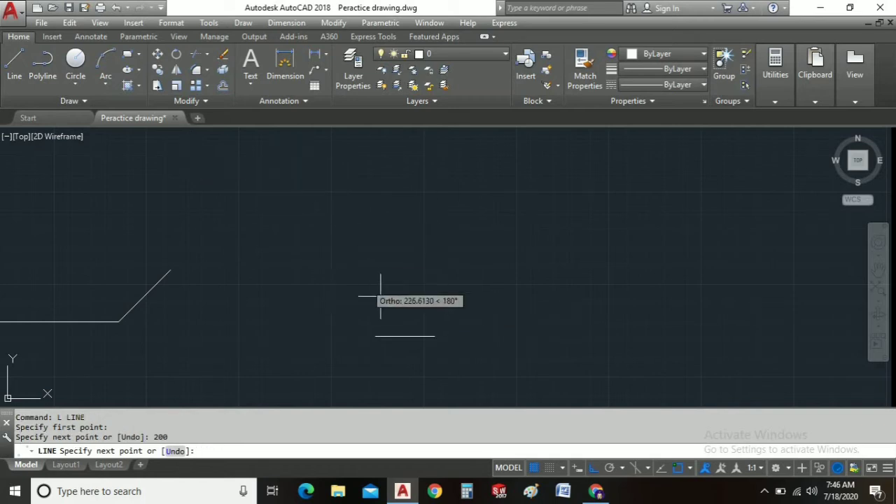
{"action": "scroll", "coordinate": [395, 301], "scroll_direction": "up", "scroll_amount": 3}
{"action": "scroll", "coordinate": [434, 299], "scroll_direction": "down", "scroll_amount": 2}
{"action": "middle_click_drag", "start_coordinate": [434, 298], "coordinate": [382, 198]}
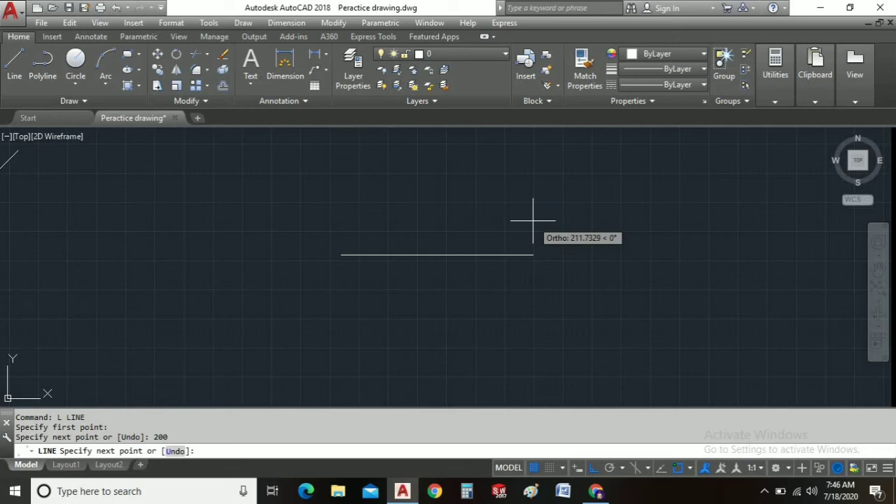
{"action": "type", "text": "@150<"}
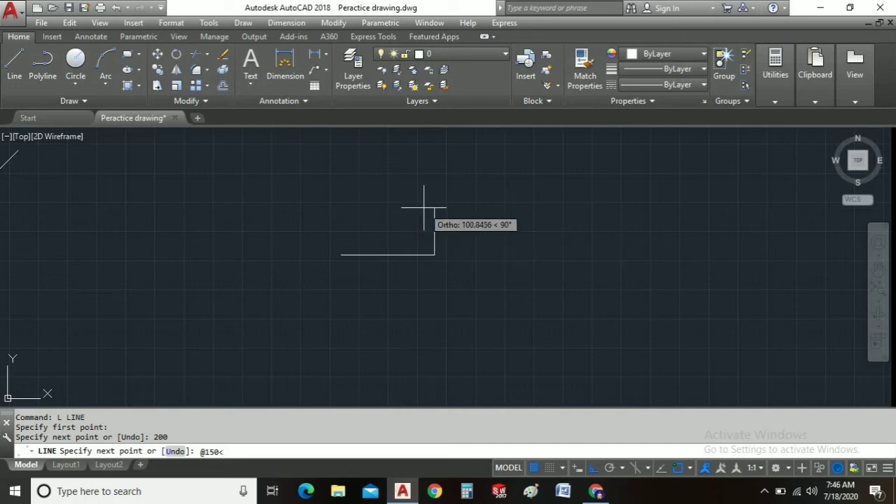
{"action": "type", "text": "45"}
{"action": "key", "text": "Return"}
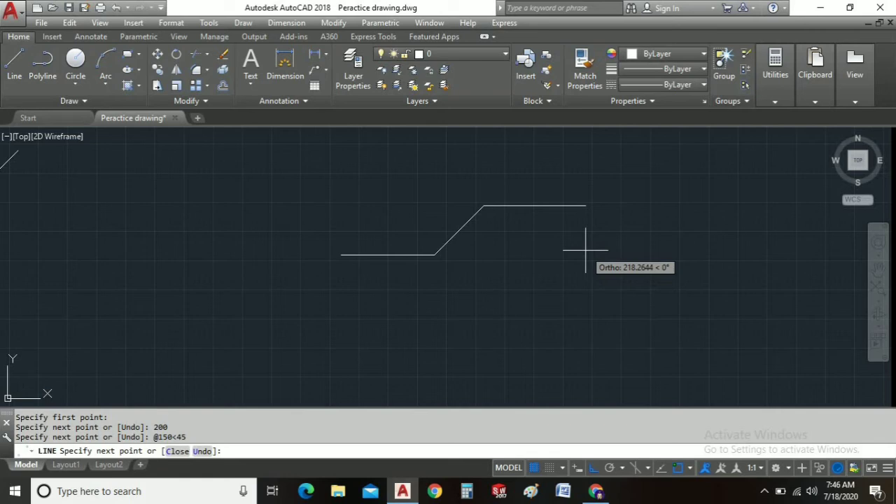
{"action": "type", "text": "@200<-45"}
{"action": "key", "text": "Return"}
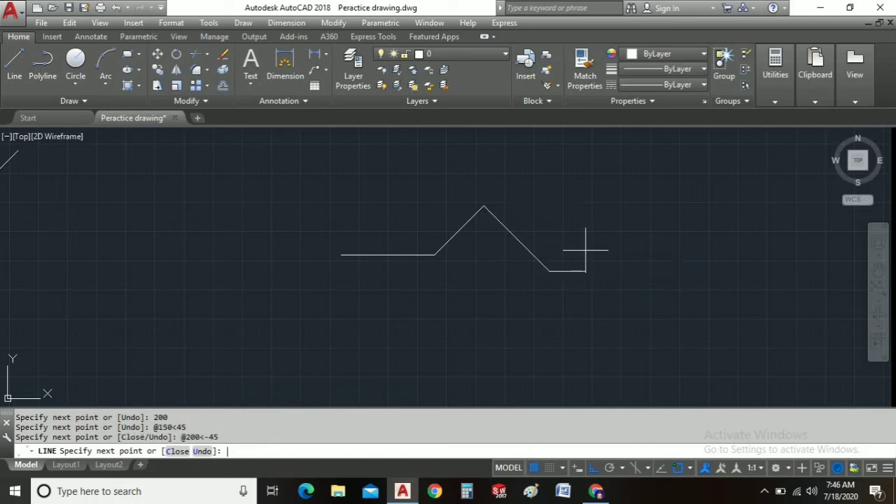
{"action": "right_click", "coordinate": [604, 218]}
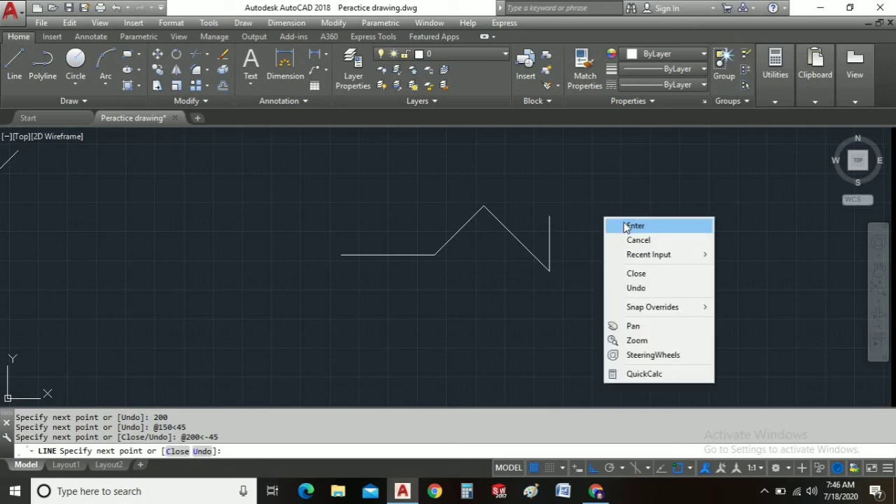
{"action": "left_click", "coordinate": [625, 227]}
Draw a separate horizontal line to the right of the angled polyline shape and end the command
{"action": "scroll", "coordinate": [622, 264], "scroll_direction": "down", "scroll_amount": 2}
{"action": "middle_click_drag", "start_coordinate": [581, 270], "coordinate": [387, 307]}
{"action": "type", "text": "L"}
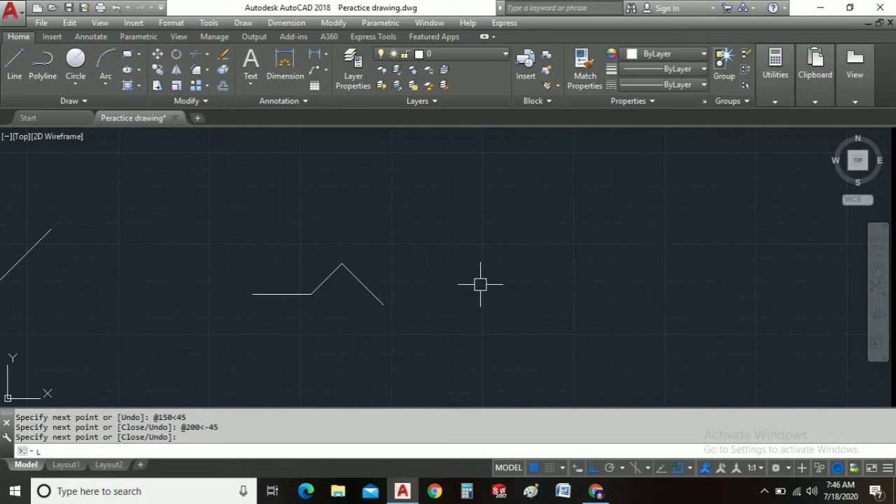
{"action": "key", "text": "Return"}
{"action": "left_click", "coordinate": [496, 273]}
{"action": "left_click", "coordinate": [626, 273]}
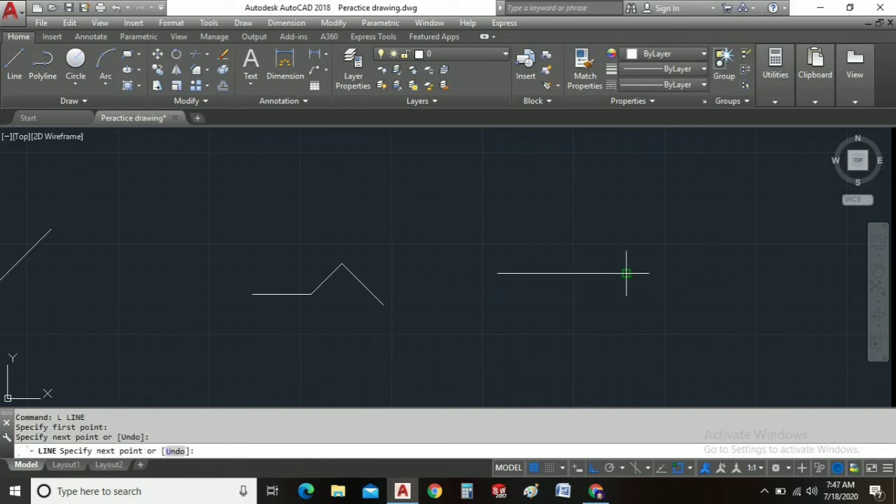
{"action": "right_click", "coordinate": [542, 292]}
{"action": "left_click", "coordinate": [560, 299]}
Start a new line from the separate horizontal line's left endpoint and turn Ortho mode off
{"action": "type", "text": "L"}
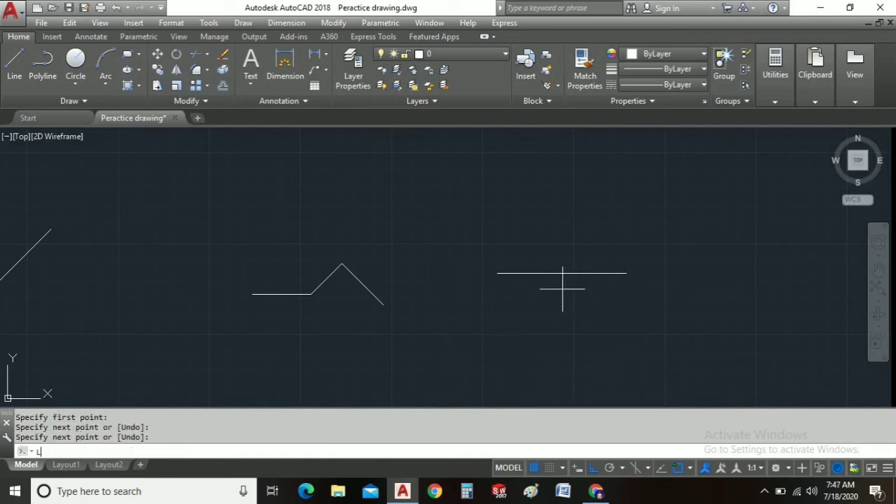
{"action": "key", "text": "Return"}
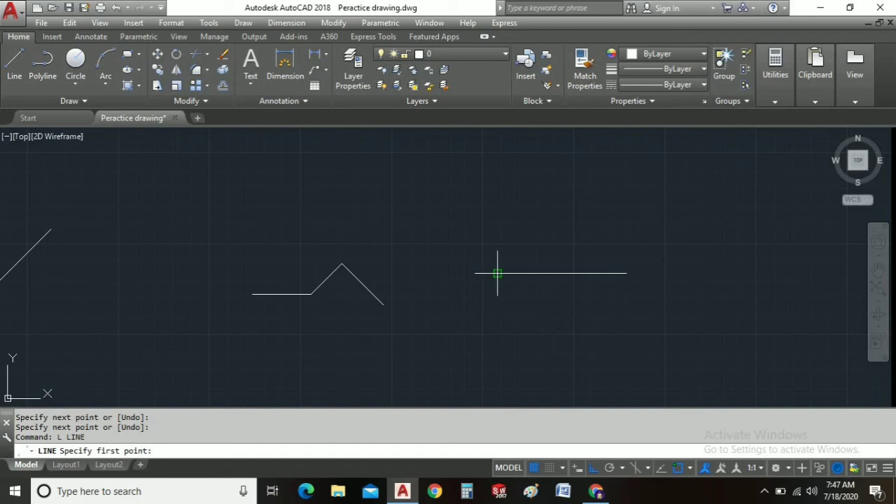
{"action": "left_click", "coordinate": [496, 273]}
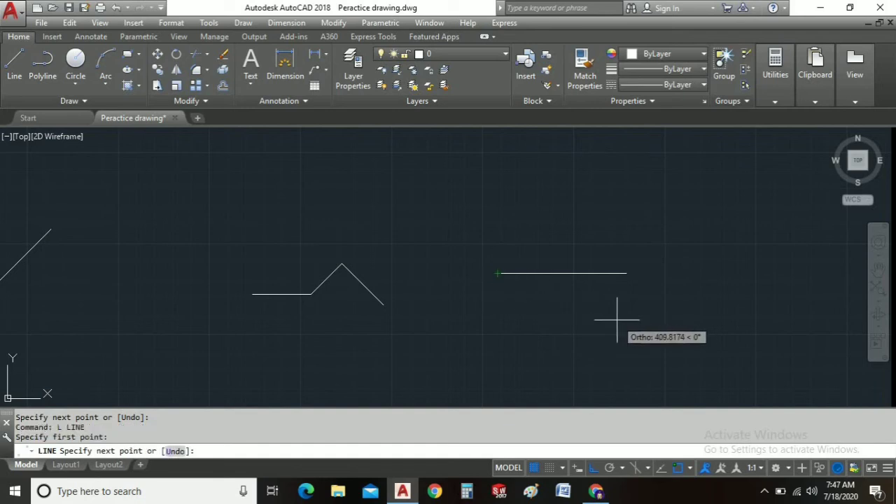
{"action": "left_click", "coordinate": [594, 468]}
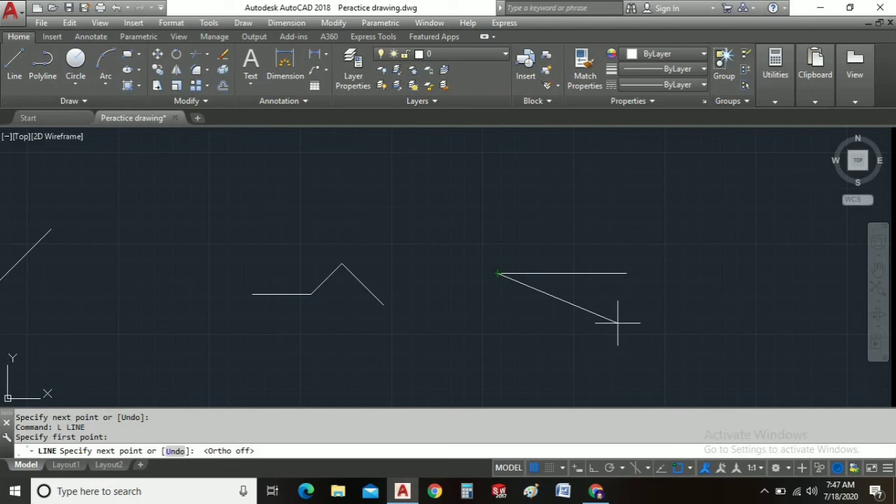
{"action": "type", "text": "@"}
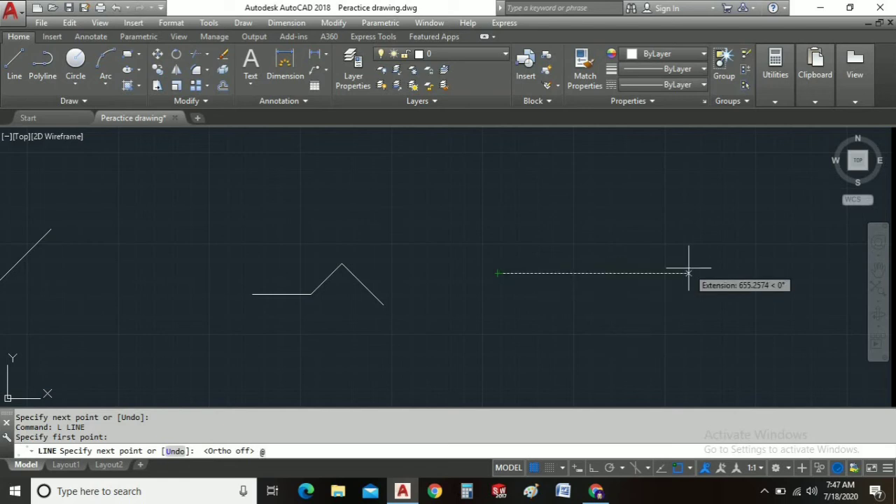
{"action": "type", "text": "250<30"}
{"action": "key", "text": "Return"}
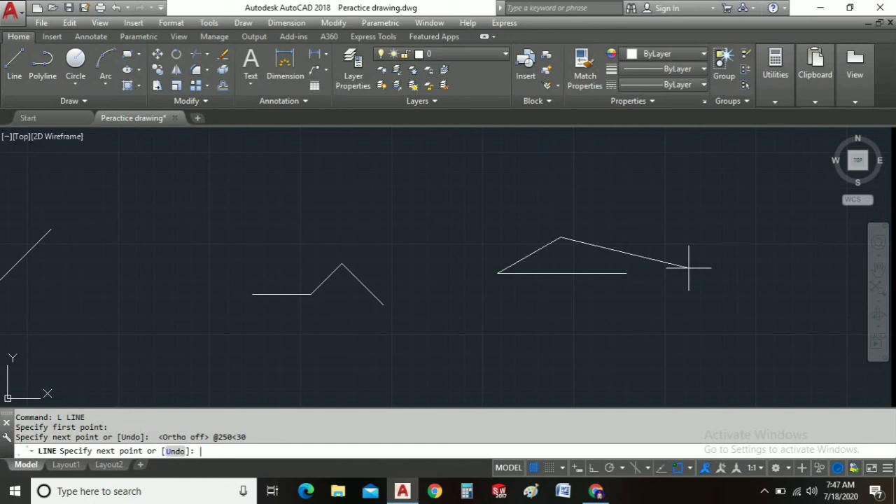
{"action": "type", "text": "u"}
{"action": "key", "text": "Return"}
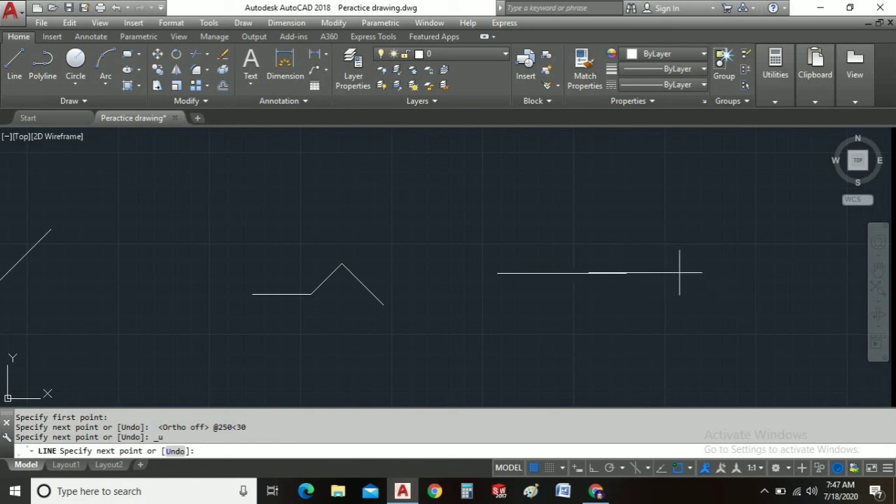
{"action": "type", "text": "@"}
{"action": "type", "text": "300"}
{"action": "type", "text": "<-"}
{"action": "type", "text": "3"}
{"action": "key", "text": "BackSpace"}
{"action": "type", "text": "-30"}
{"action": "key", "text": "Return"}
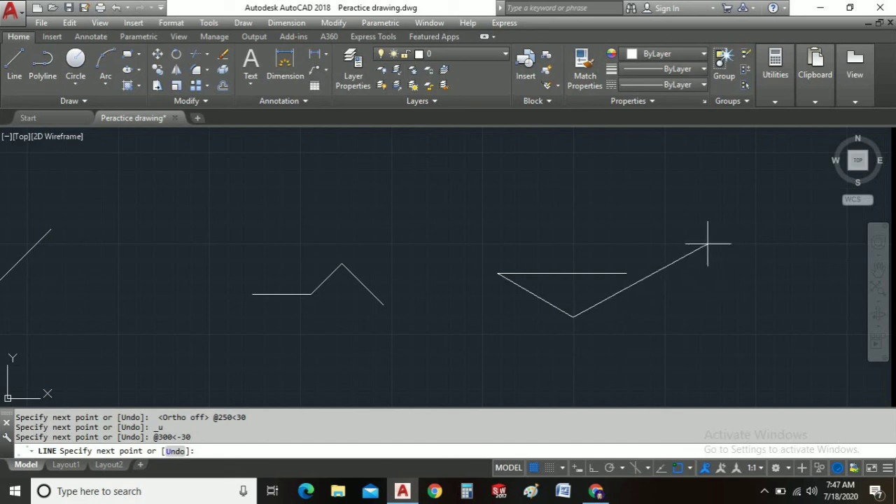
{"action": "type", "text": "@"}
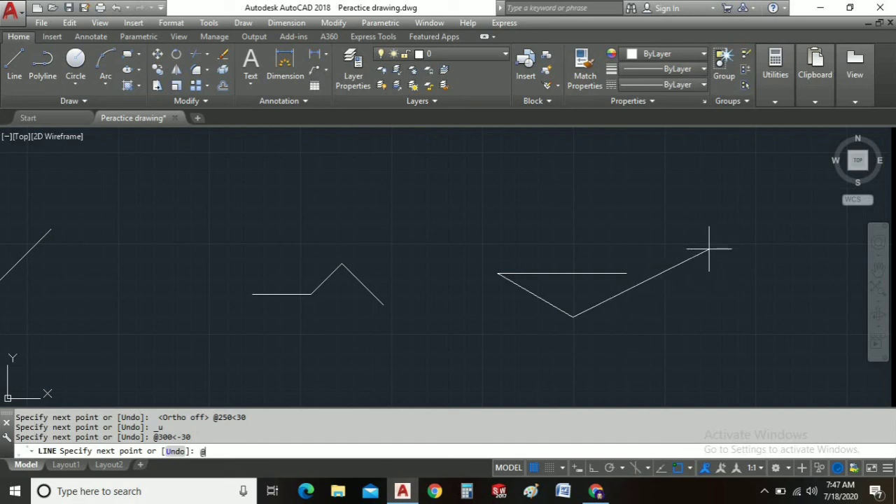
{"action": "type", "text": "100<30"}
{"action": "key", "text": "Return"}
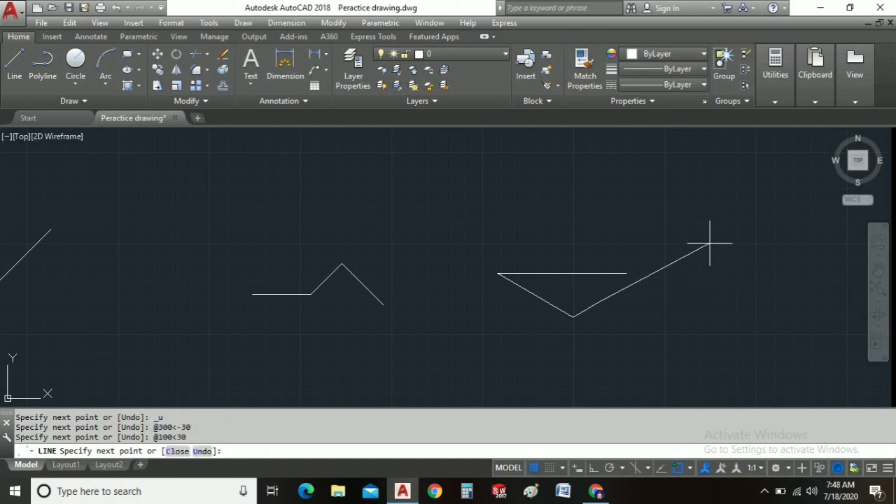
{"action": "right_click", "coordinate": [694, 306]}
{"action": "left_click", "coordinate": [726, 313]}
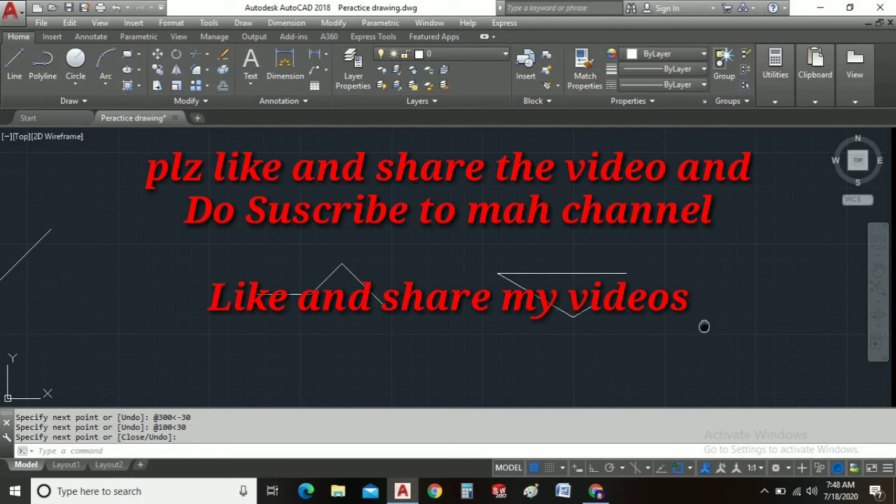
{"action": "middle_click_drag", "start_coordinate": [704, 324], "coordinate": [594, 341]}
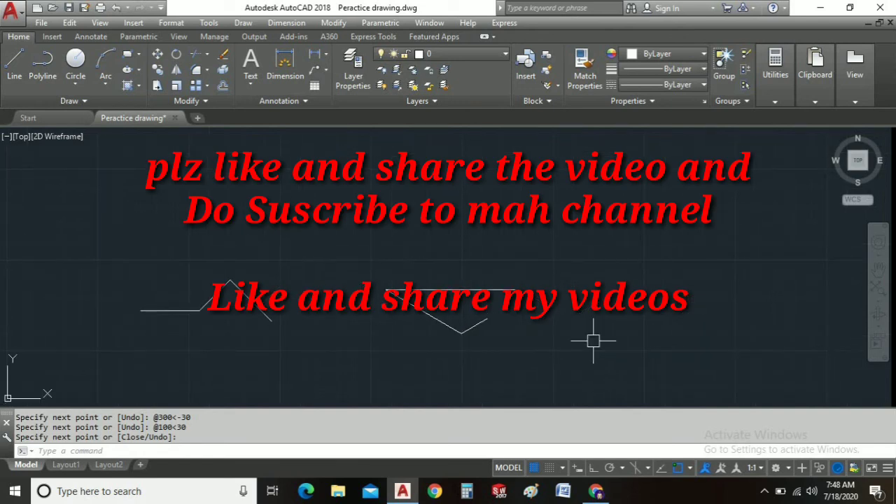
{"action": "middle_click_drag", "start_coordinate": [452, 320], "coordinate": [598, 286]}
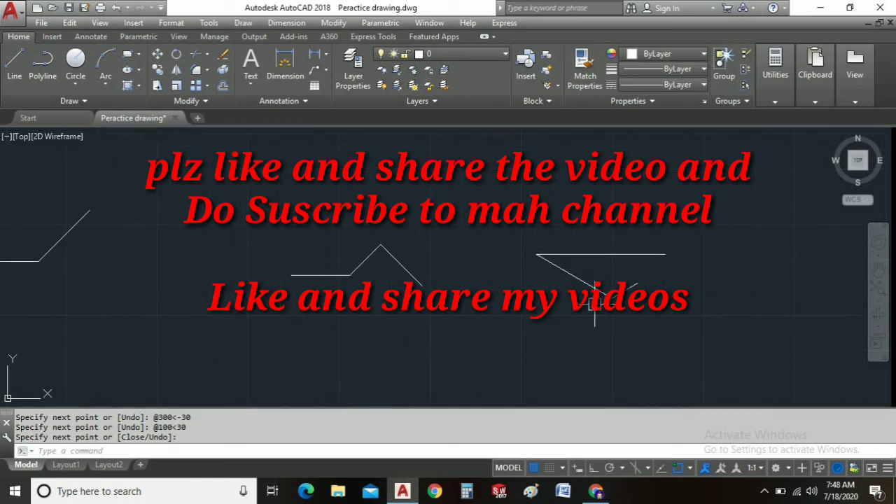
{"action": "middle_click_drag", "start_coordinate": [594, 302], "coordinate": [496, 301]}
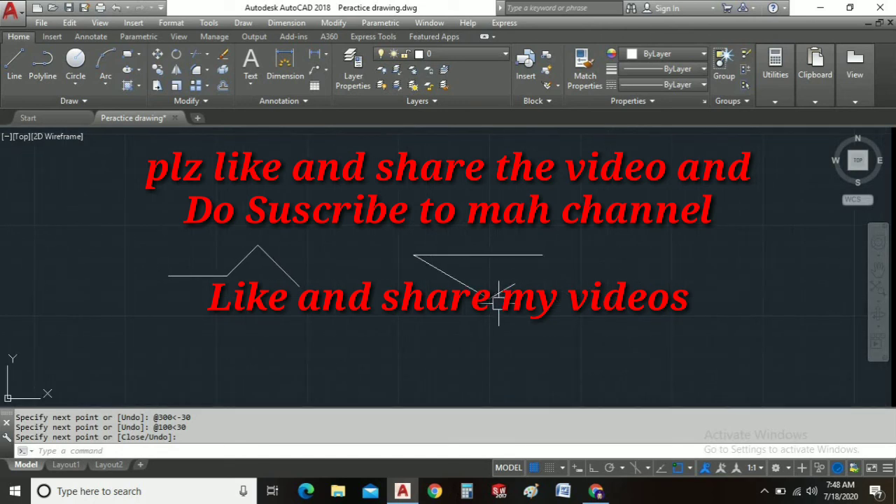